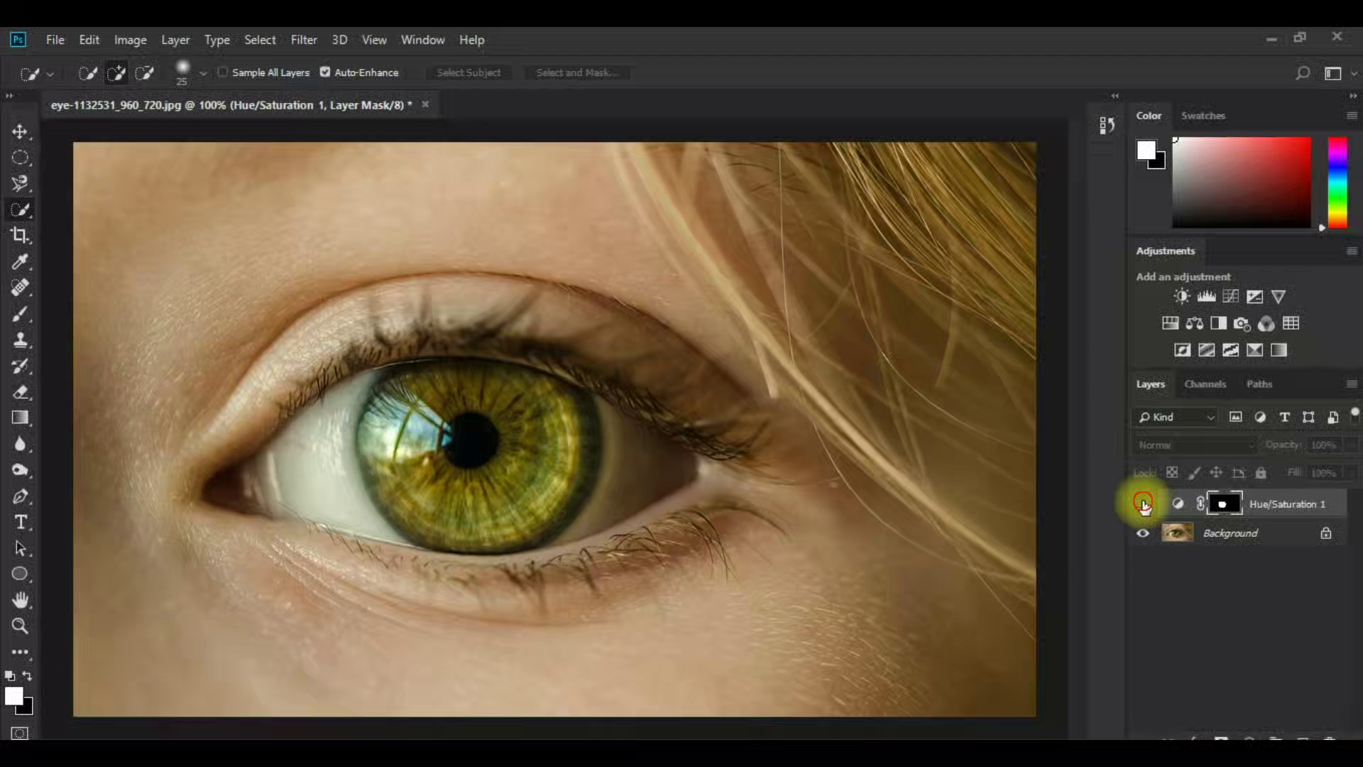
Toggle the Hue/Saturation 1 layer to compare the woman's green iris with the original.
click(1143, 504)
click(1143, 504)
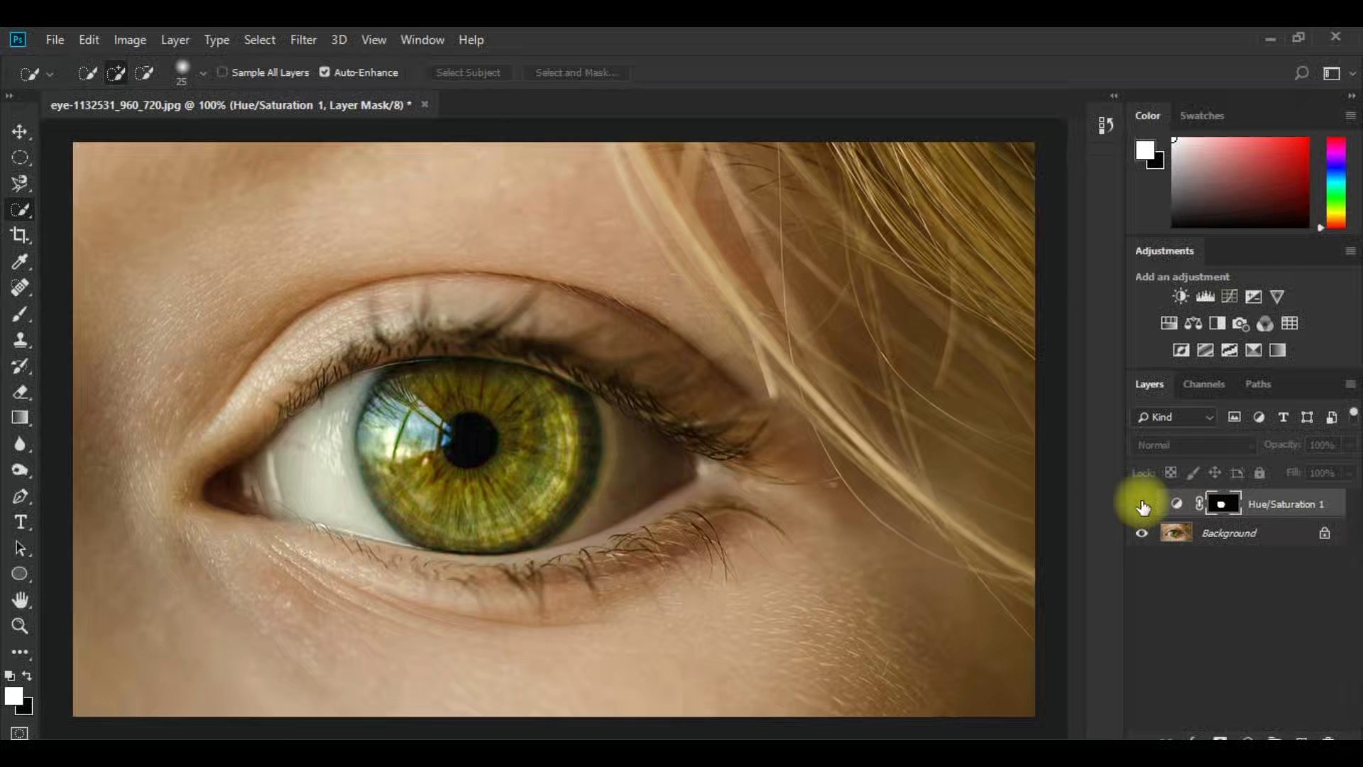
click(1144, 504)
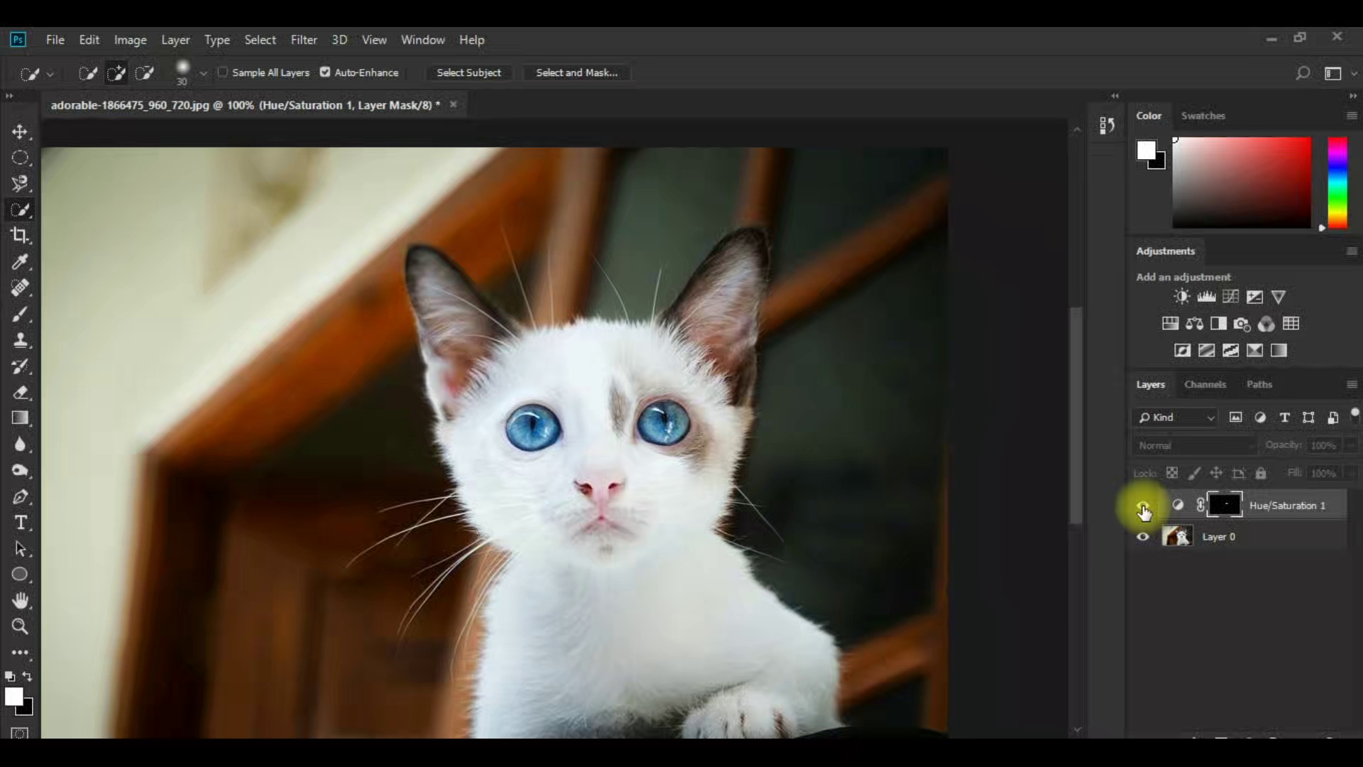
Toggle the kitten's Hue/Saturation layer repeatedly, ending with its green eye visible.
click(1143, 506)
click(1144, 505)
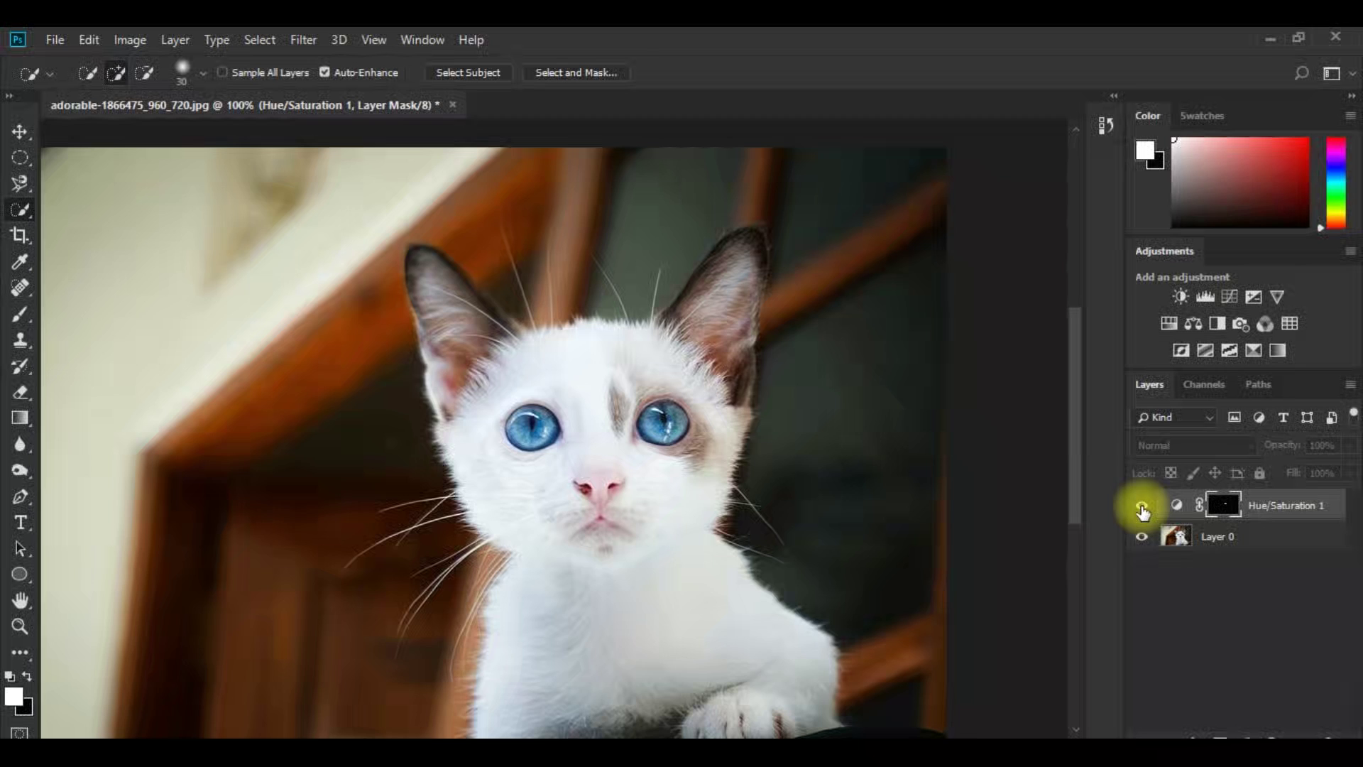
click(1142, 506)
click(1141, 506)
click(1142, 506)
click(1142, 506)
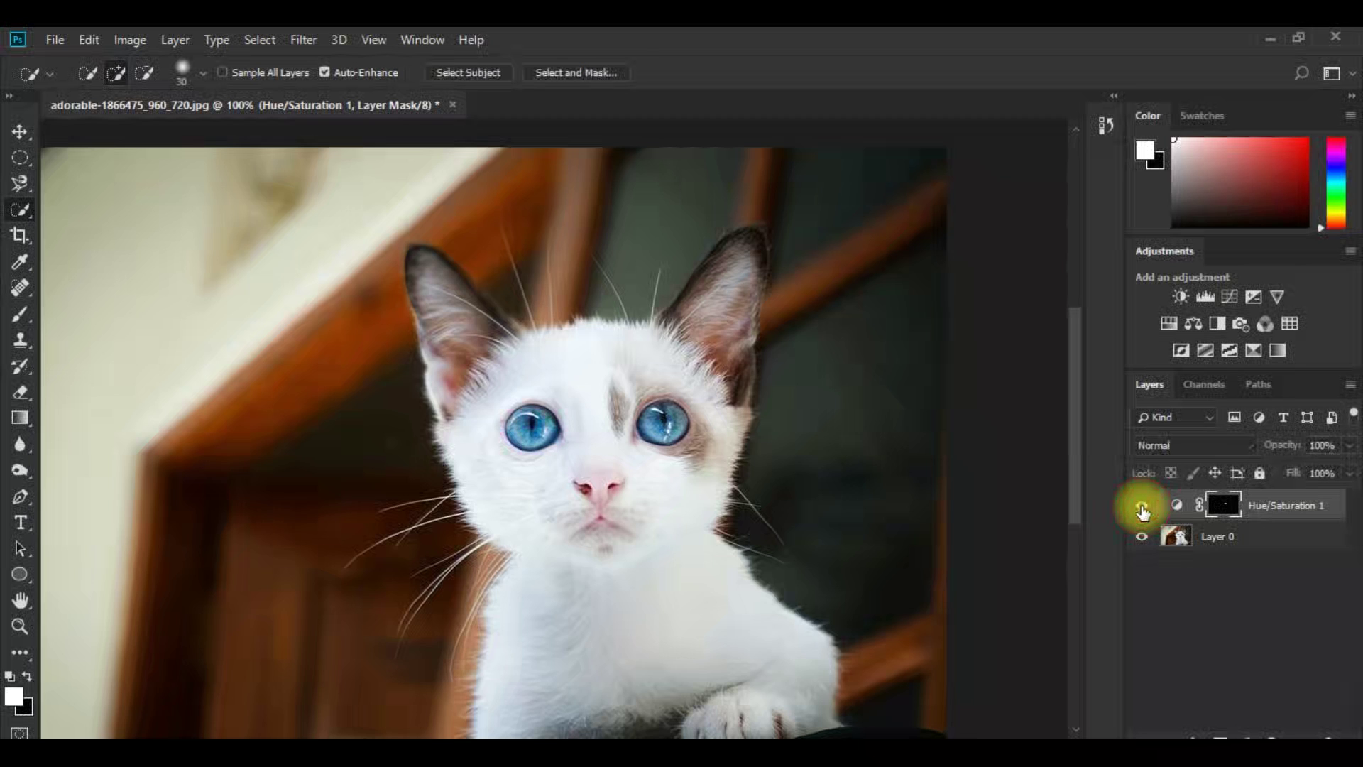
click(1141, 506)
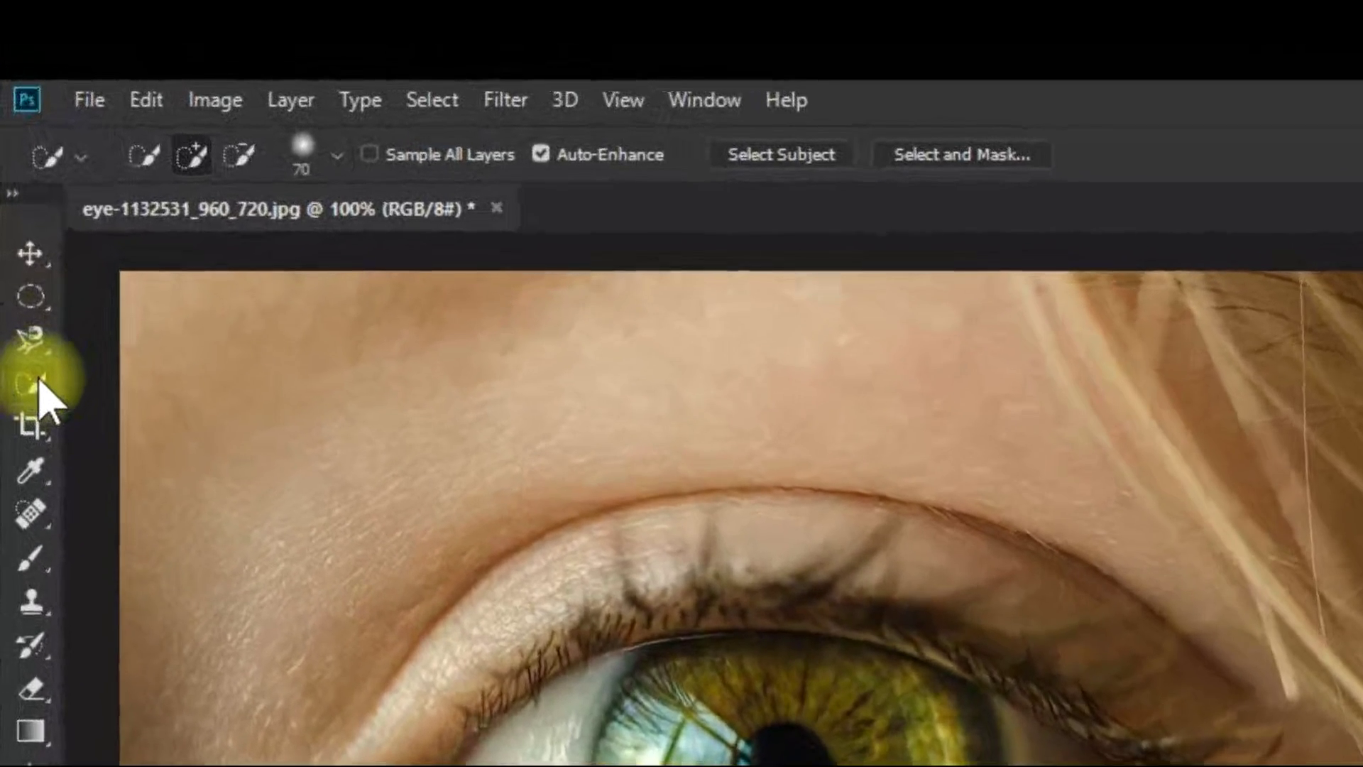
Select the woman's iris with a small Quick Selection brush, subtracting the excess near the eyelid.
right_click(32, 328)
click(125, 387)
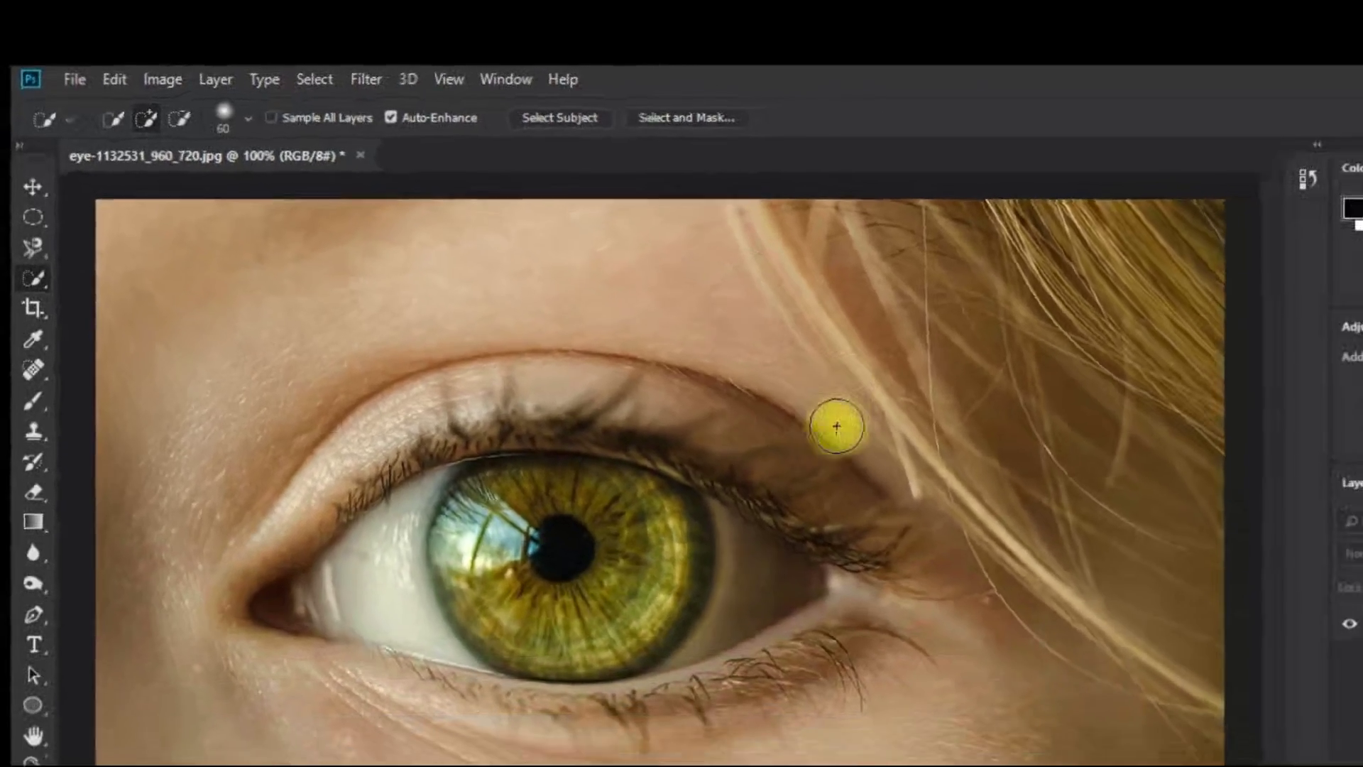
key(bracketleft)
key(bracketleft)
key(bracketleft)
key(bracketleft)
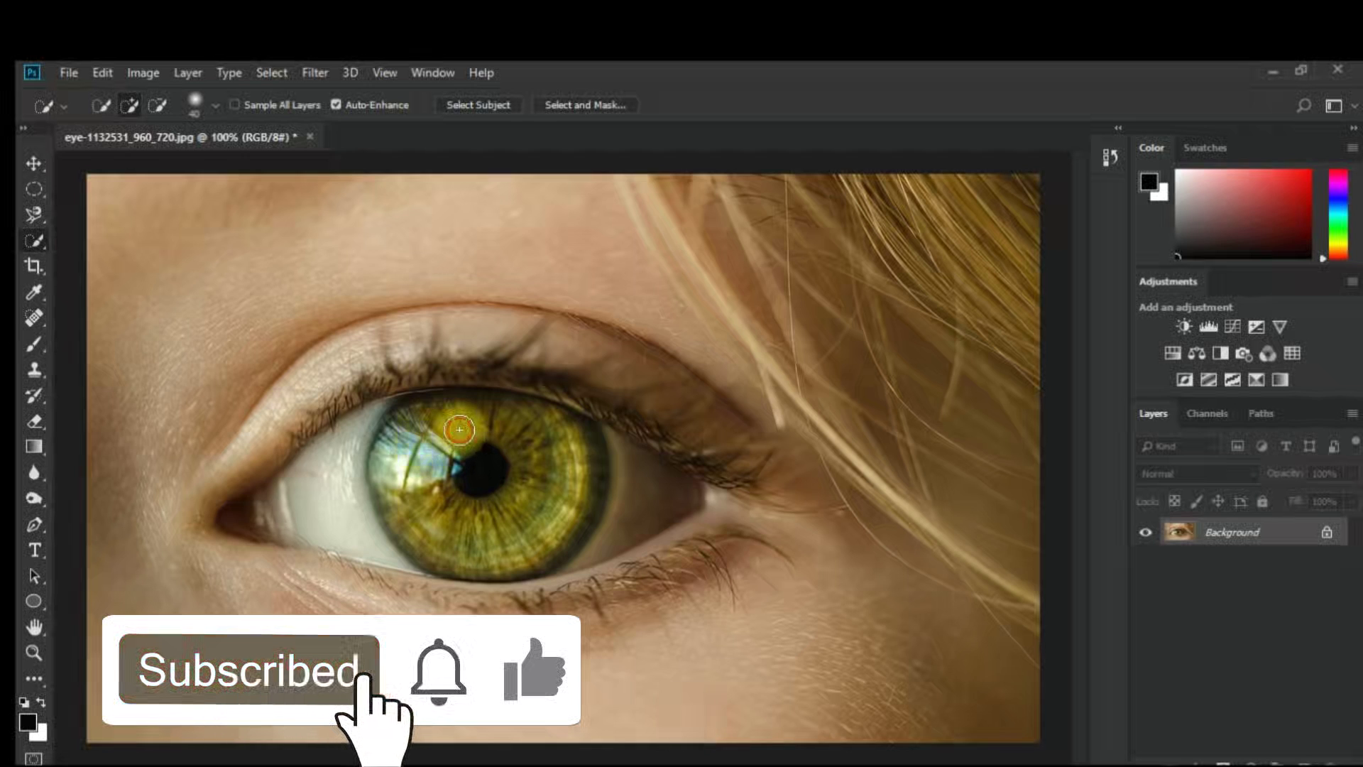
mouse_move(460, 429)
mouse_down()
mouse_move(521, 521)
mouse_move(420, 425)
mouse_move(389, 443)
mouse_move(566, 495)
mouse_move(583, 472)
mouse_move(415, 505)
mouse_up()
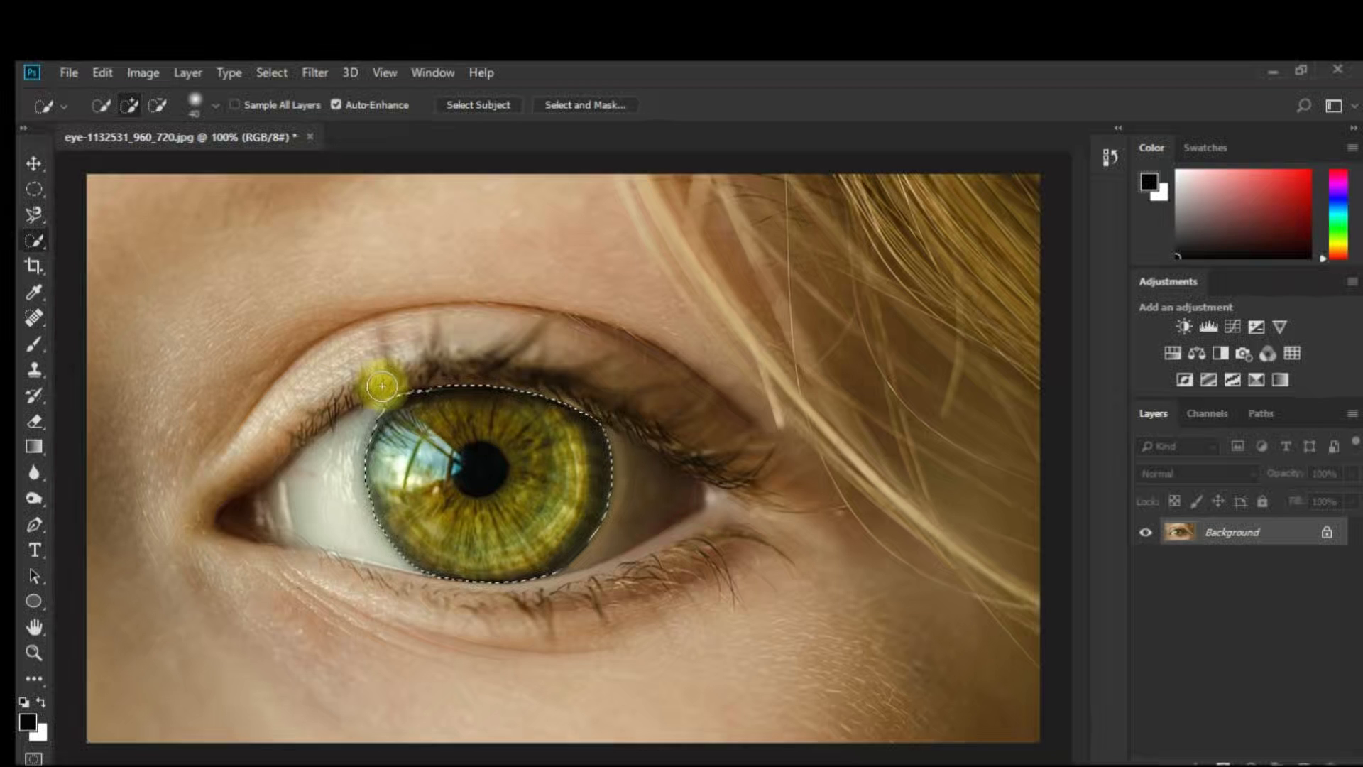
key(bracketleft)
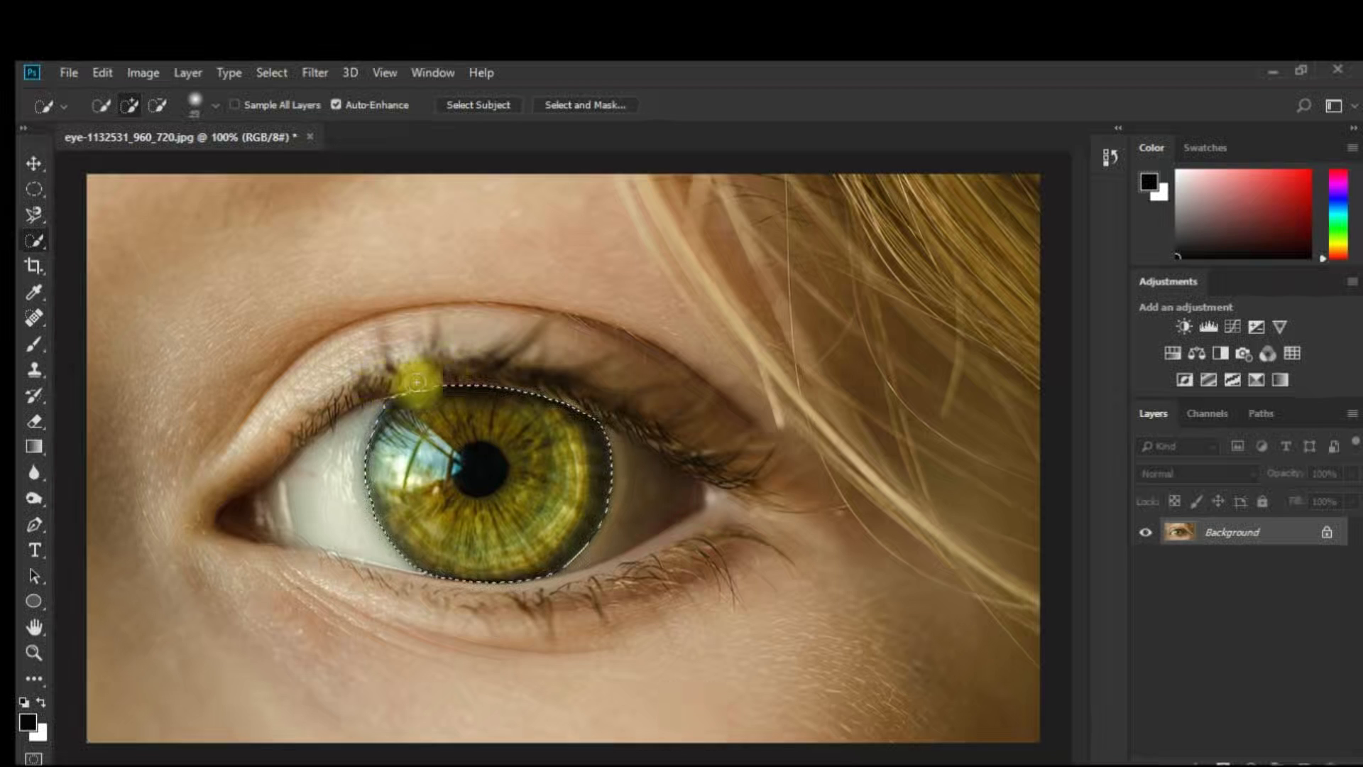
alt+click(390, 389)
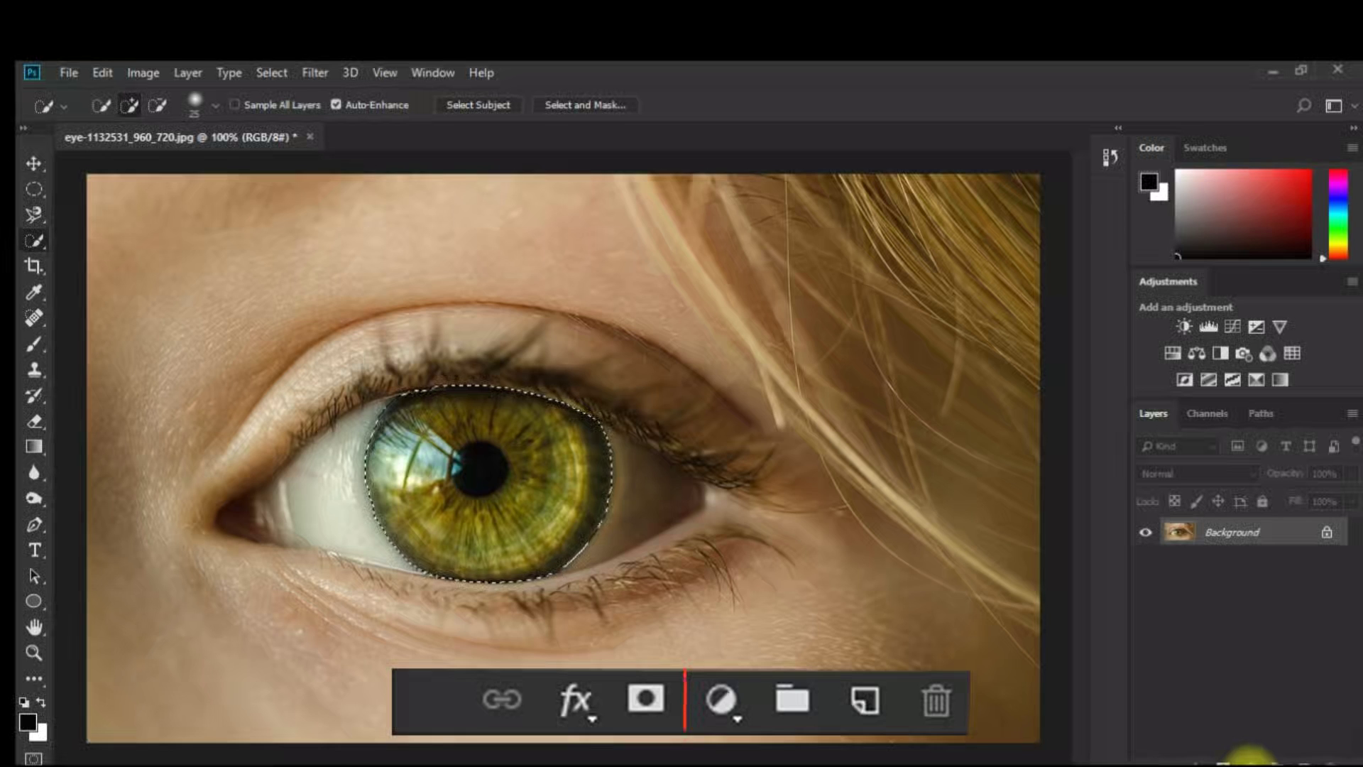
Add a Hue/Saturation adjustment layer to the iris with Hue at +40.
click(1249, 754)
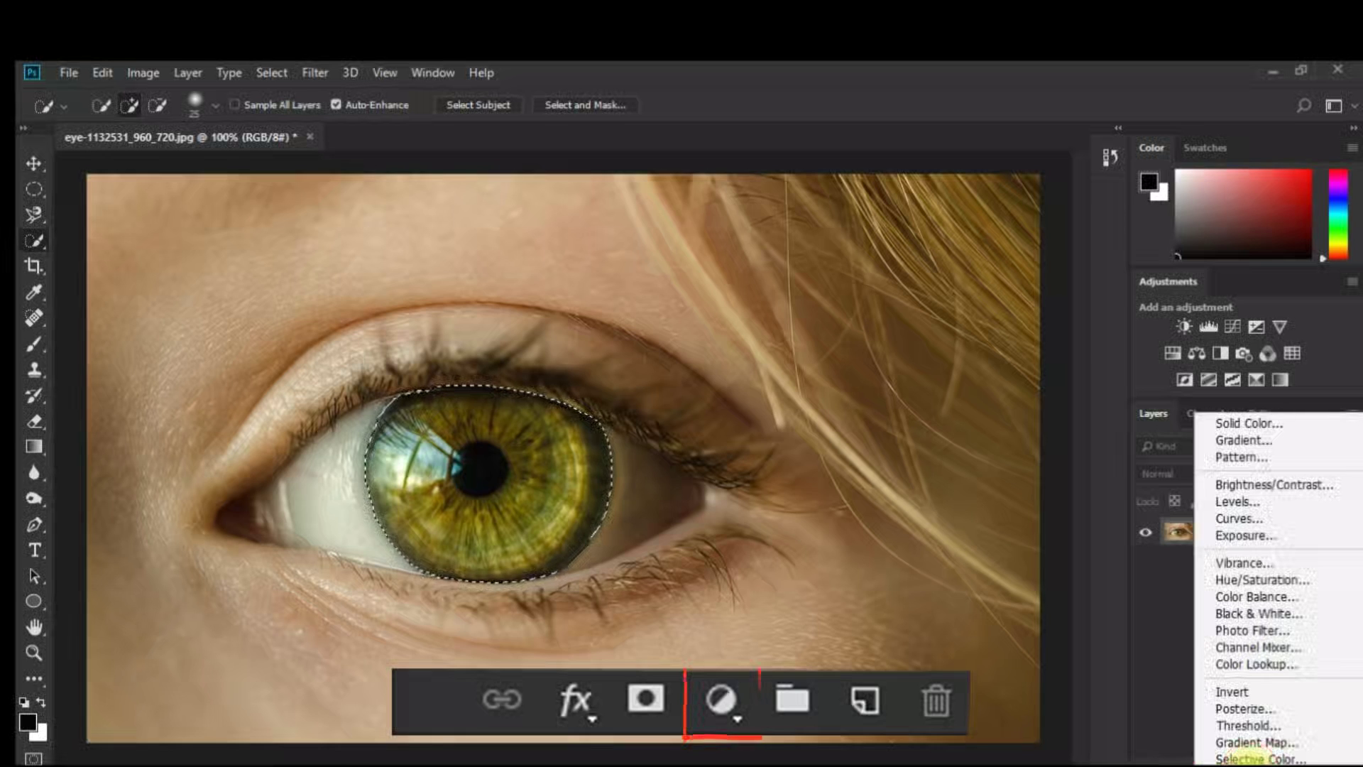
click(1264, 579)
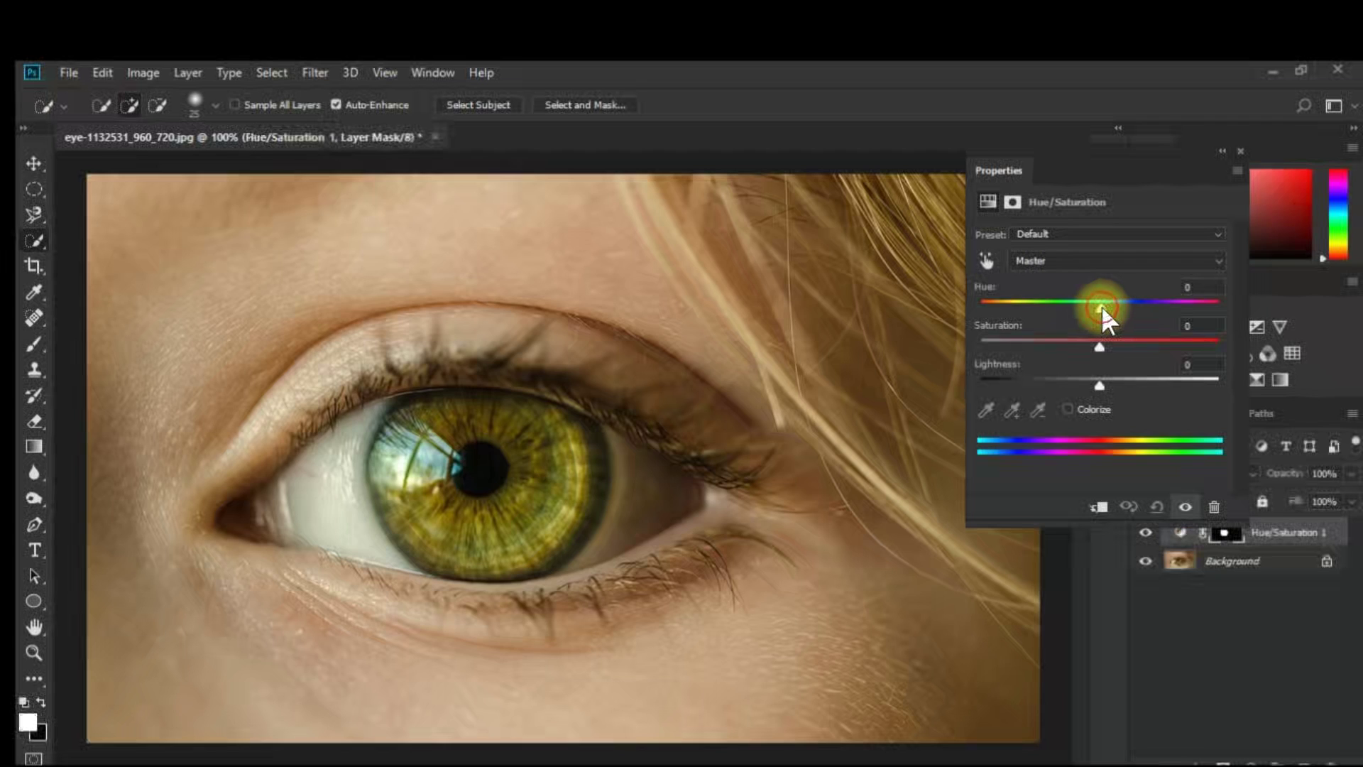
drag(1102, 308, 1147, 305)
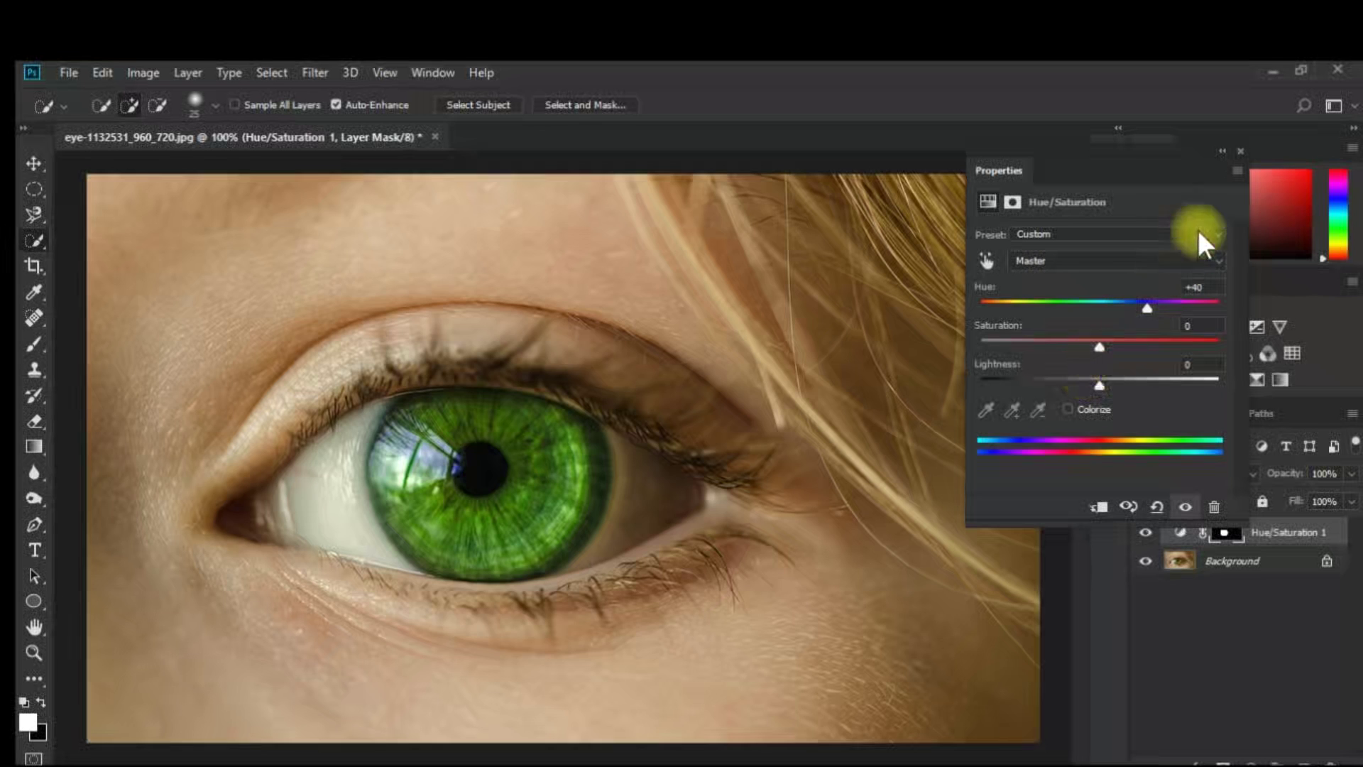
click(1241, 152)
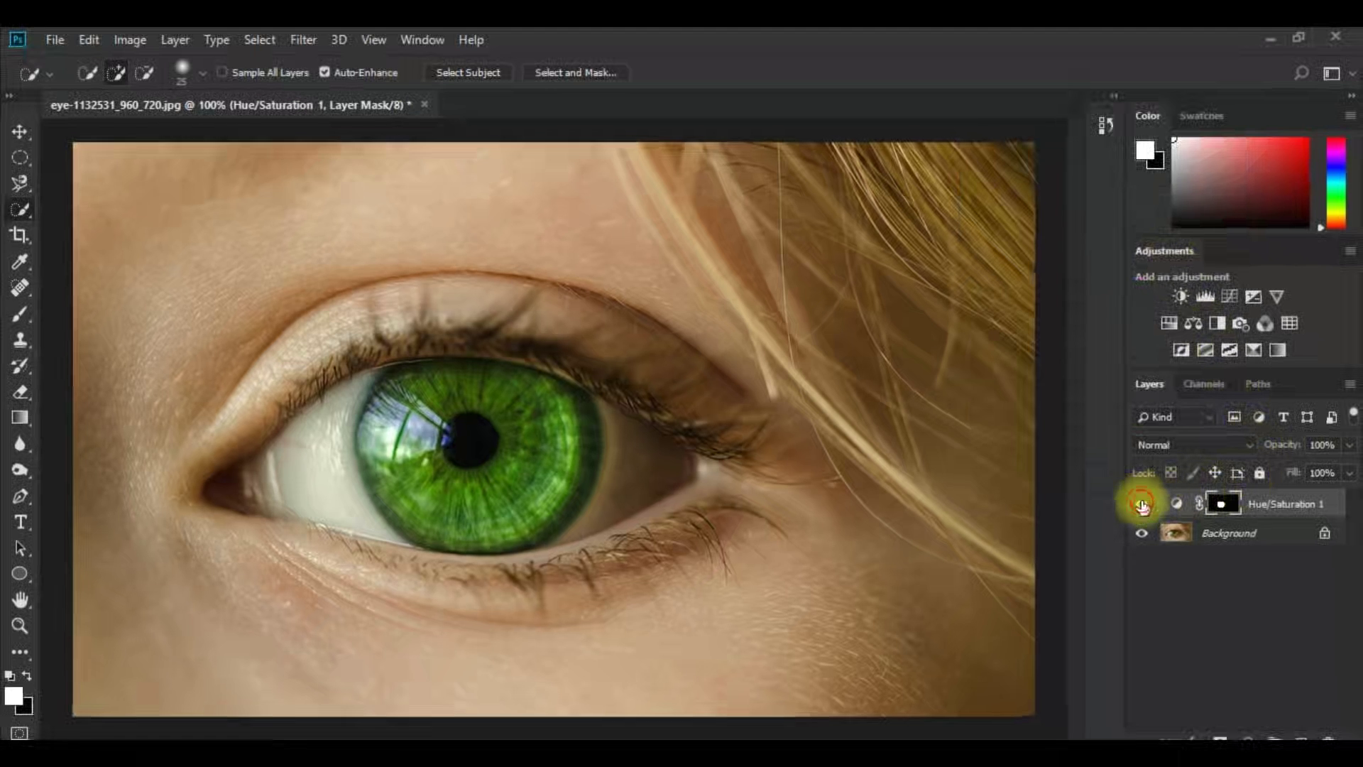
Toggle the Hue/Saturation 1 layer to compare the green iris with the original, leaving it visible.
click(1143, 504)
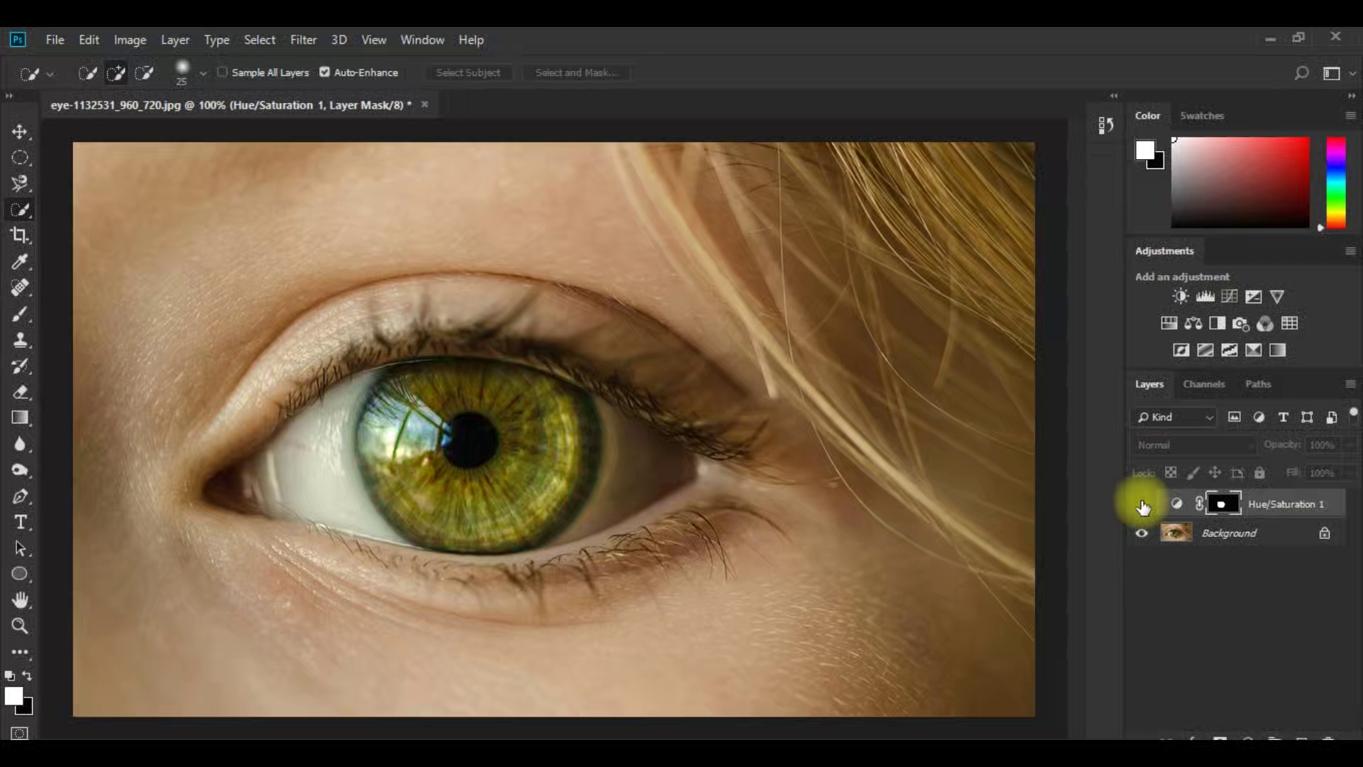
click(1143, 504)
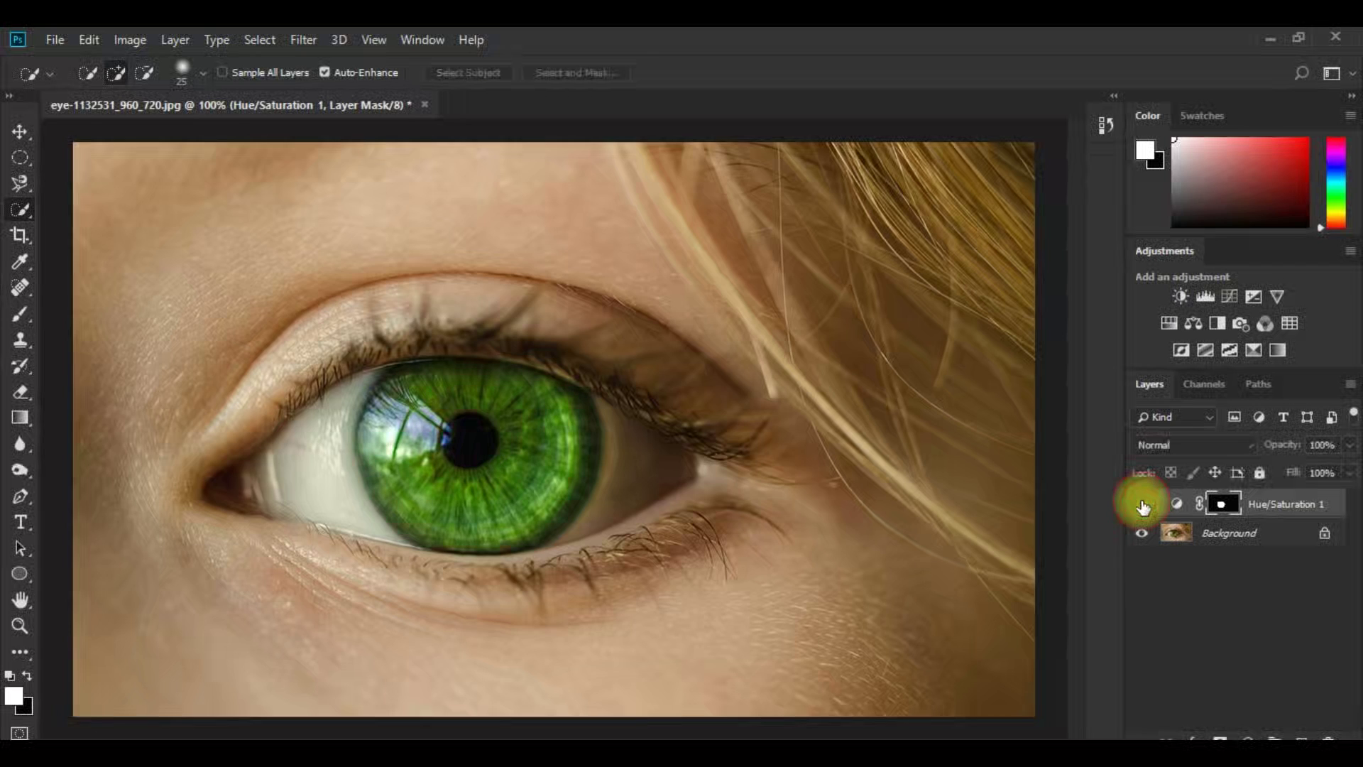
click(1142, 504)
click(1142, 505)
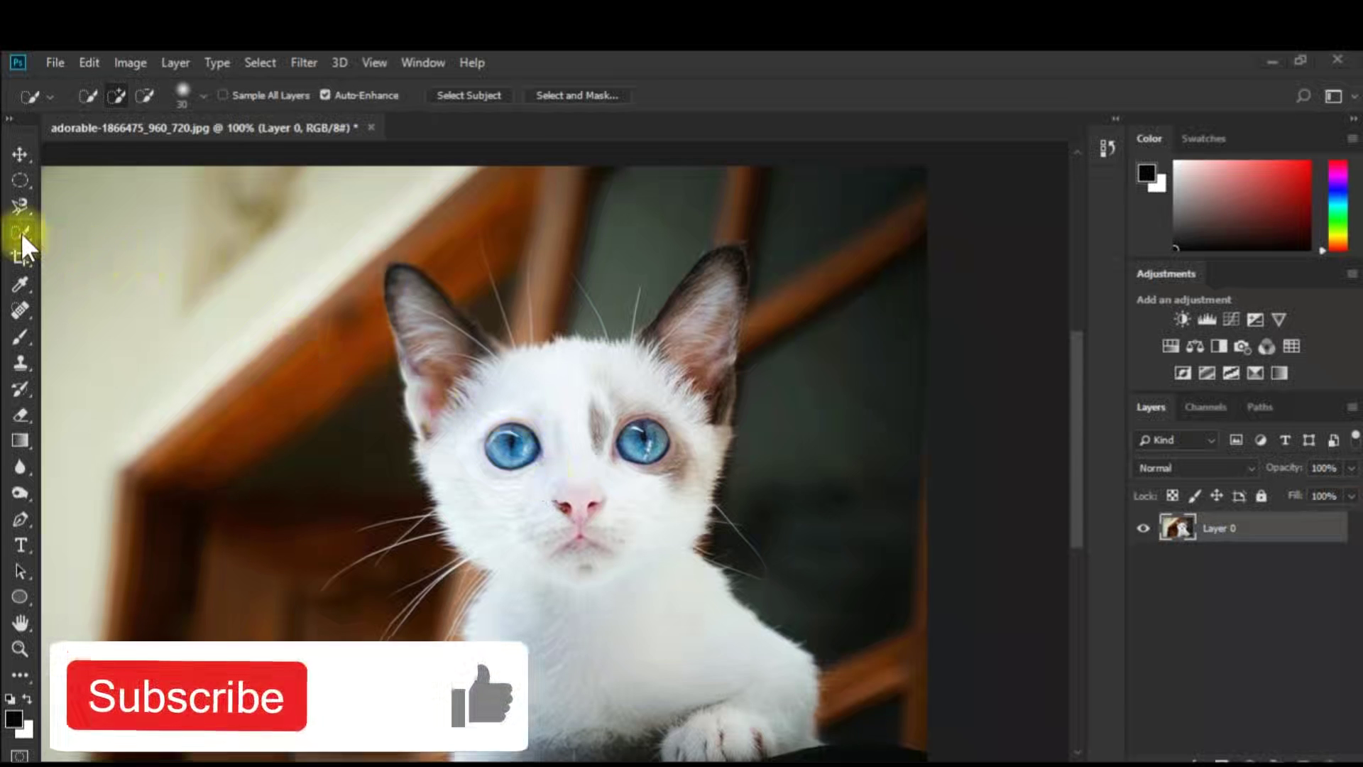
Zoom in and select the kitten's left iris with the Quick Selection Tool, then zoom back out.
right_click(19, 228)
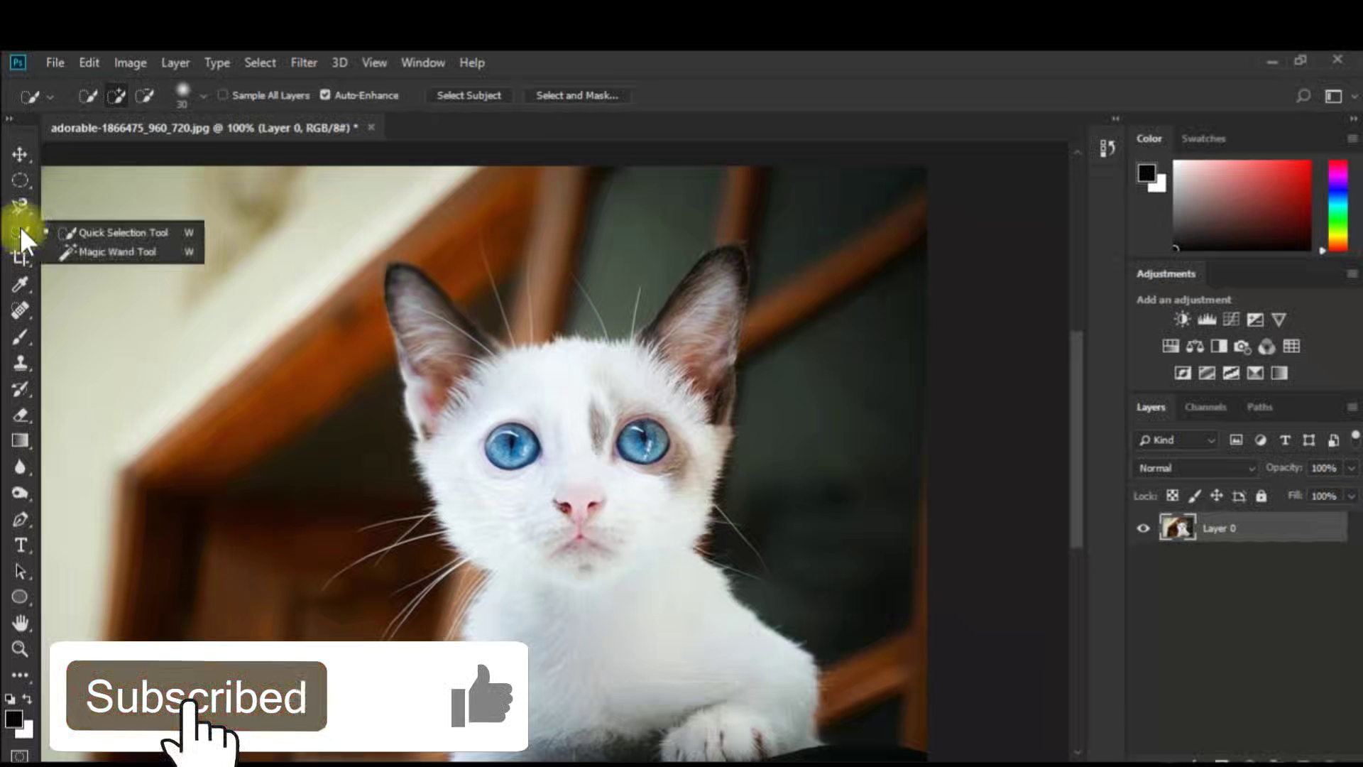
click(110, 233)
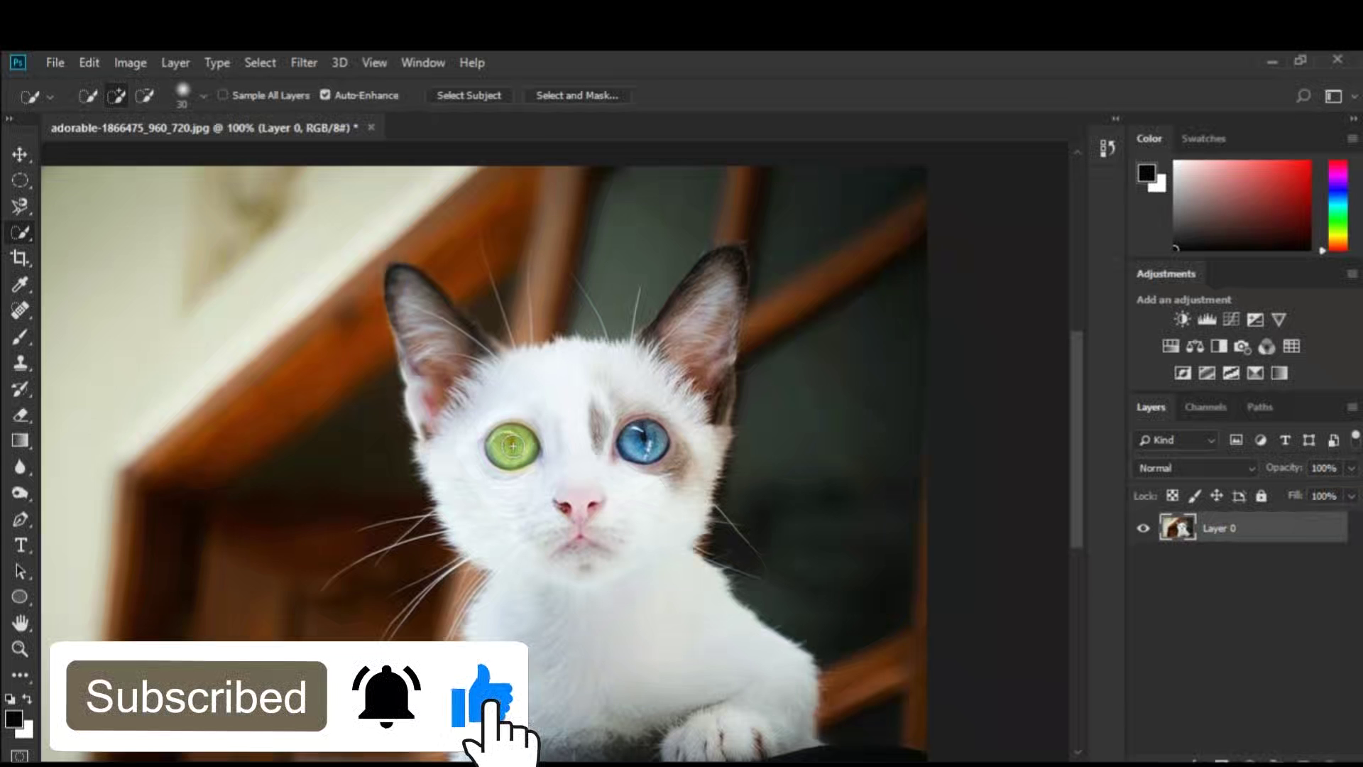
key(z)
click(513, 445)
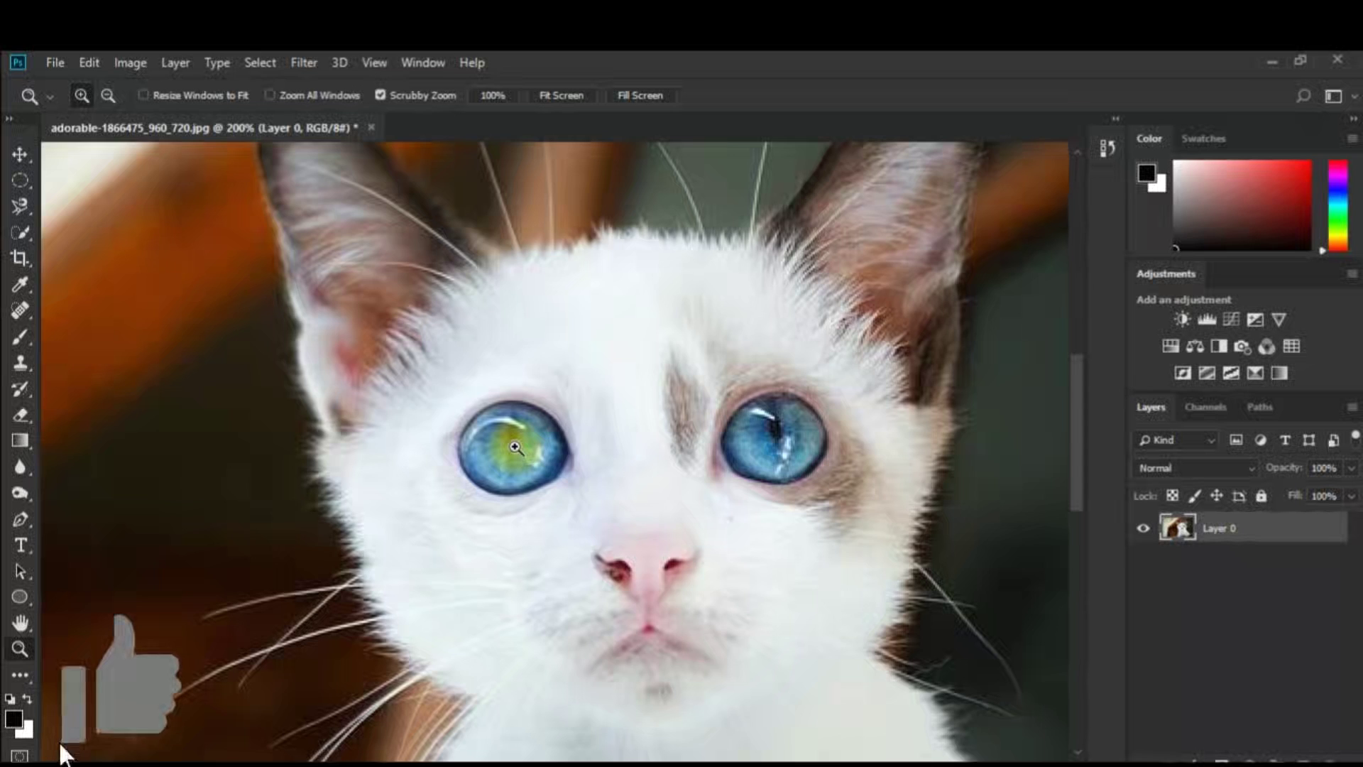
click(19, 233)
click(511, 447)
click(516, 449)
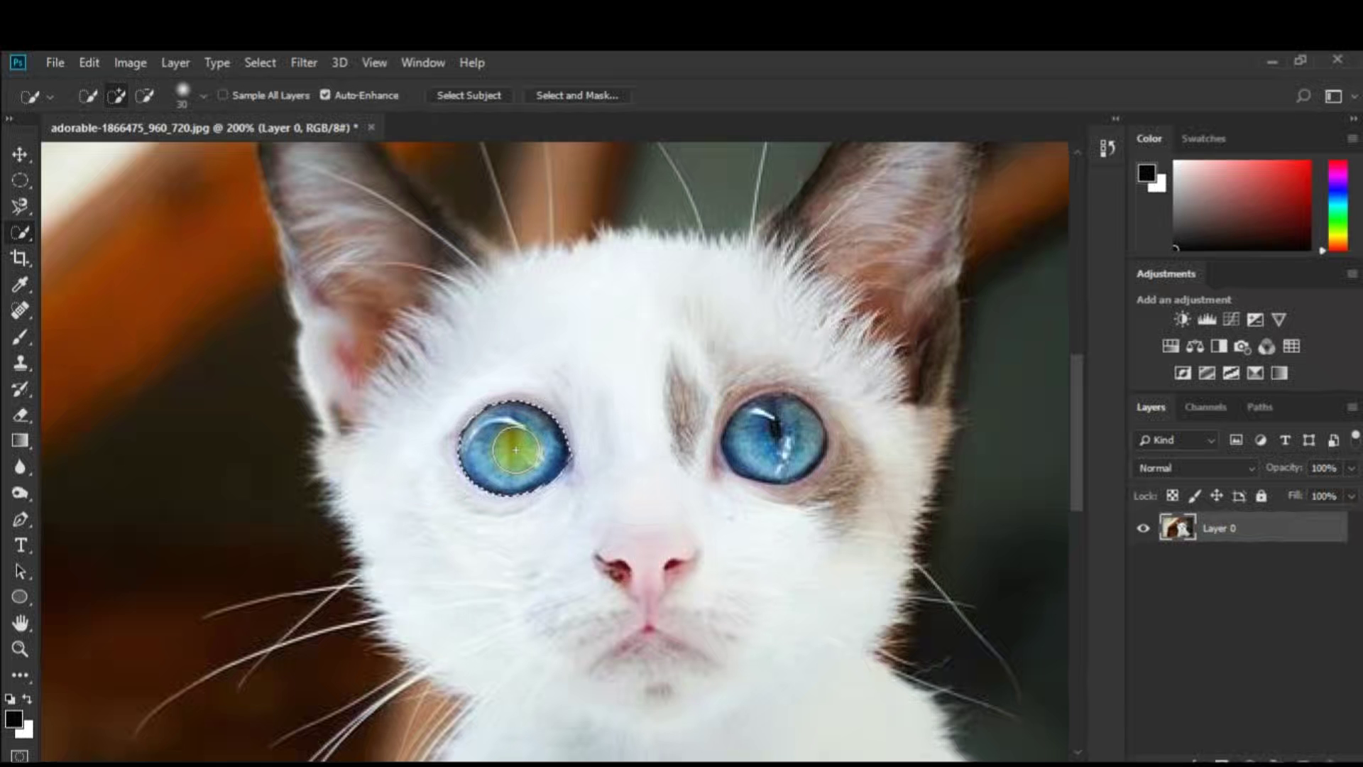
key(ctrl+minus)
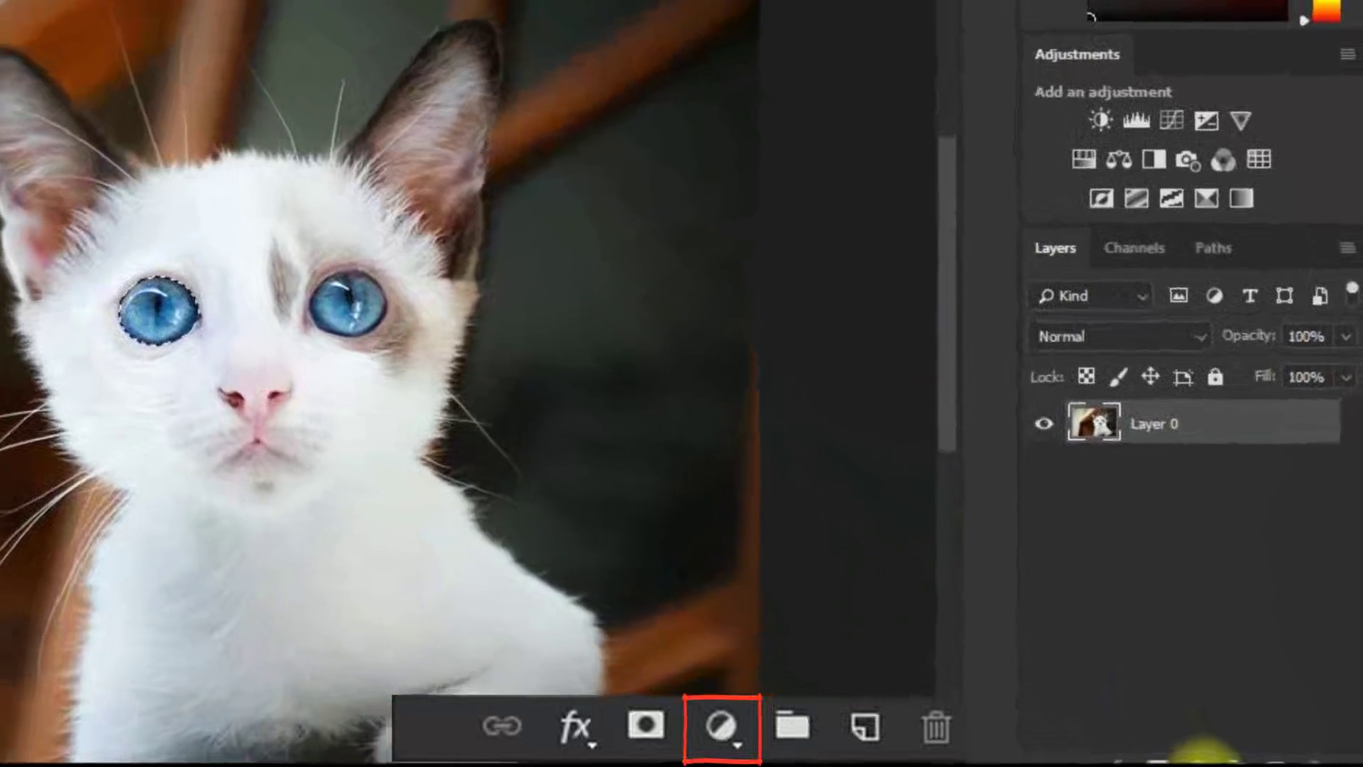
Add a Hue/Saturation adjustment layer with Hue about -49 and Saturation +50.
click(1204, 751)
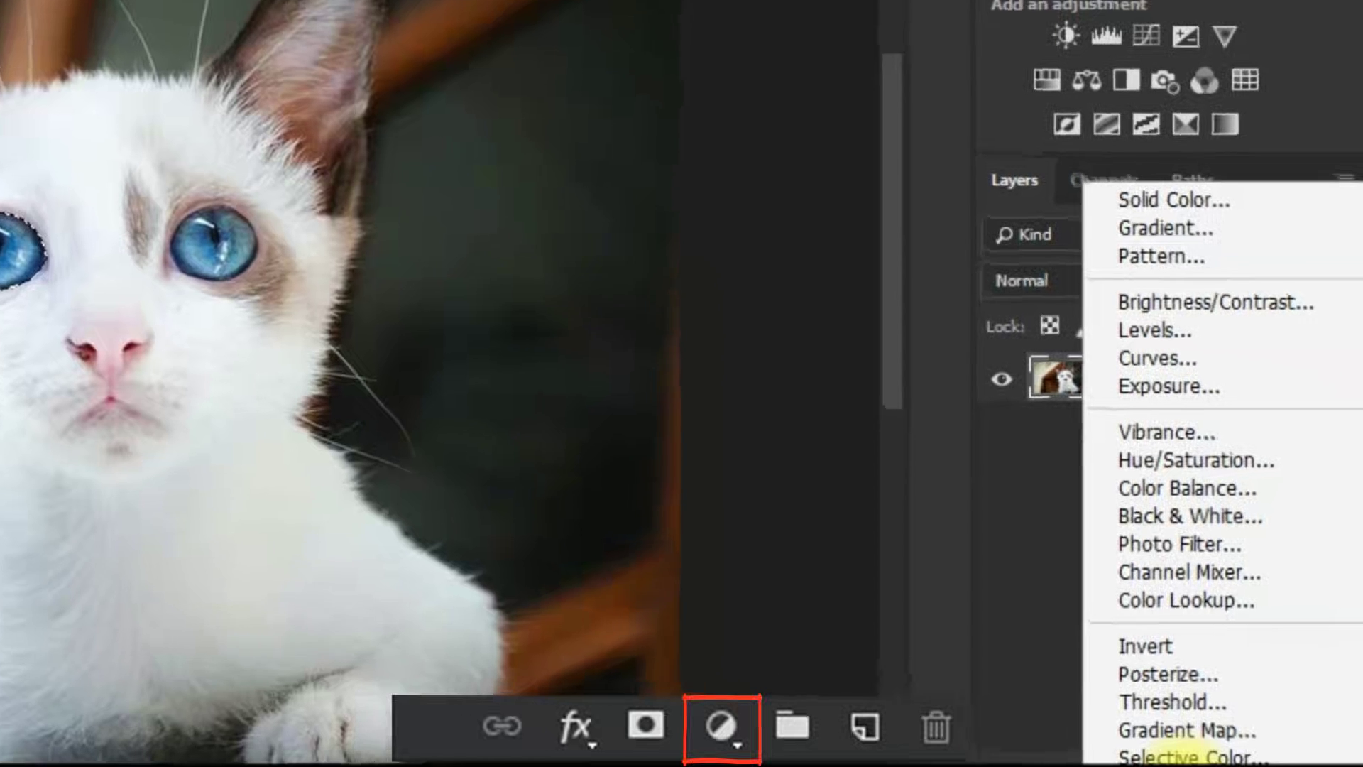
click(1174, 447)
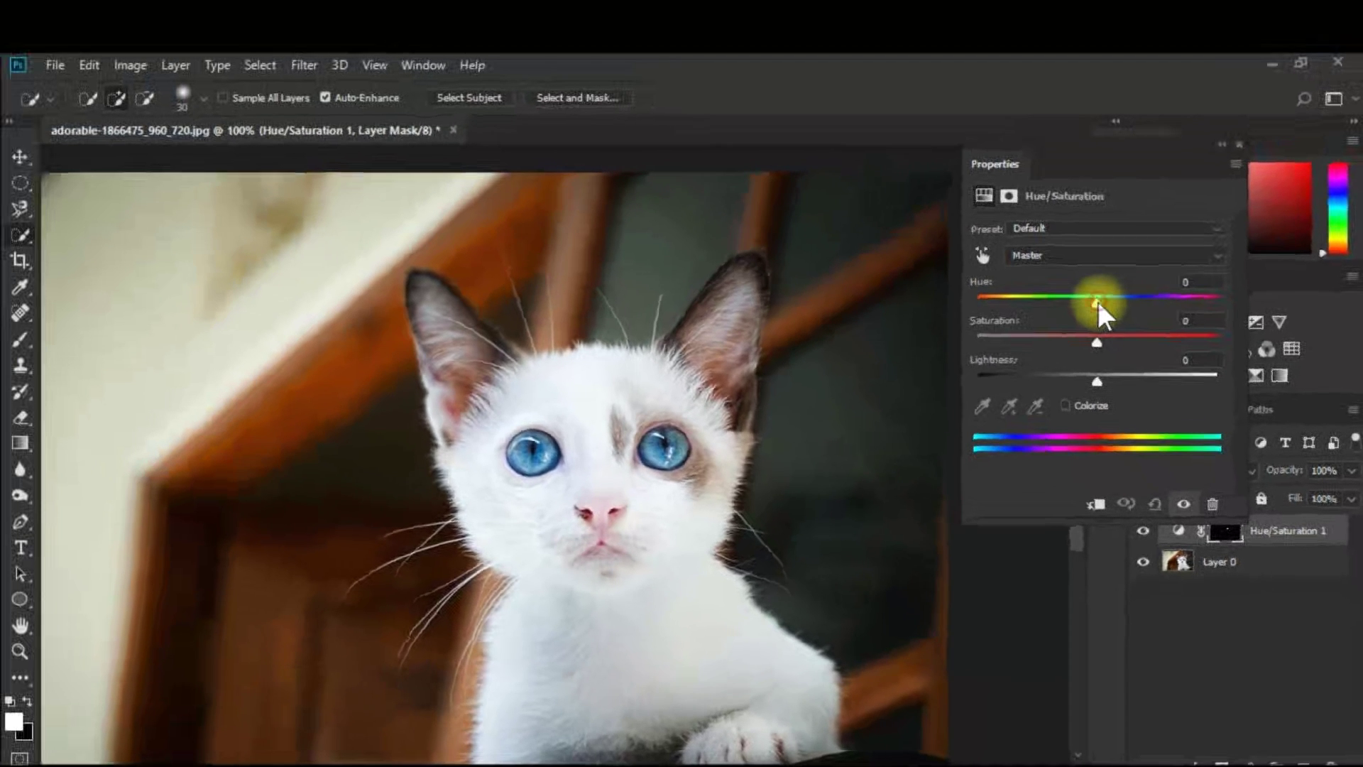
mouse_move(1097, 301)
mouse_down()
mouse_move(1139, 300)
mouse_move(1051, 300)
mouse_up()
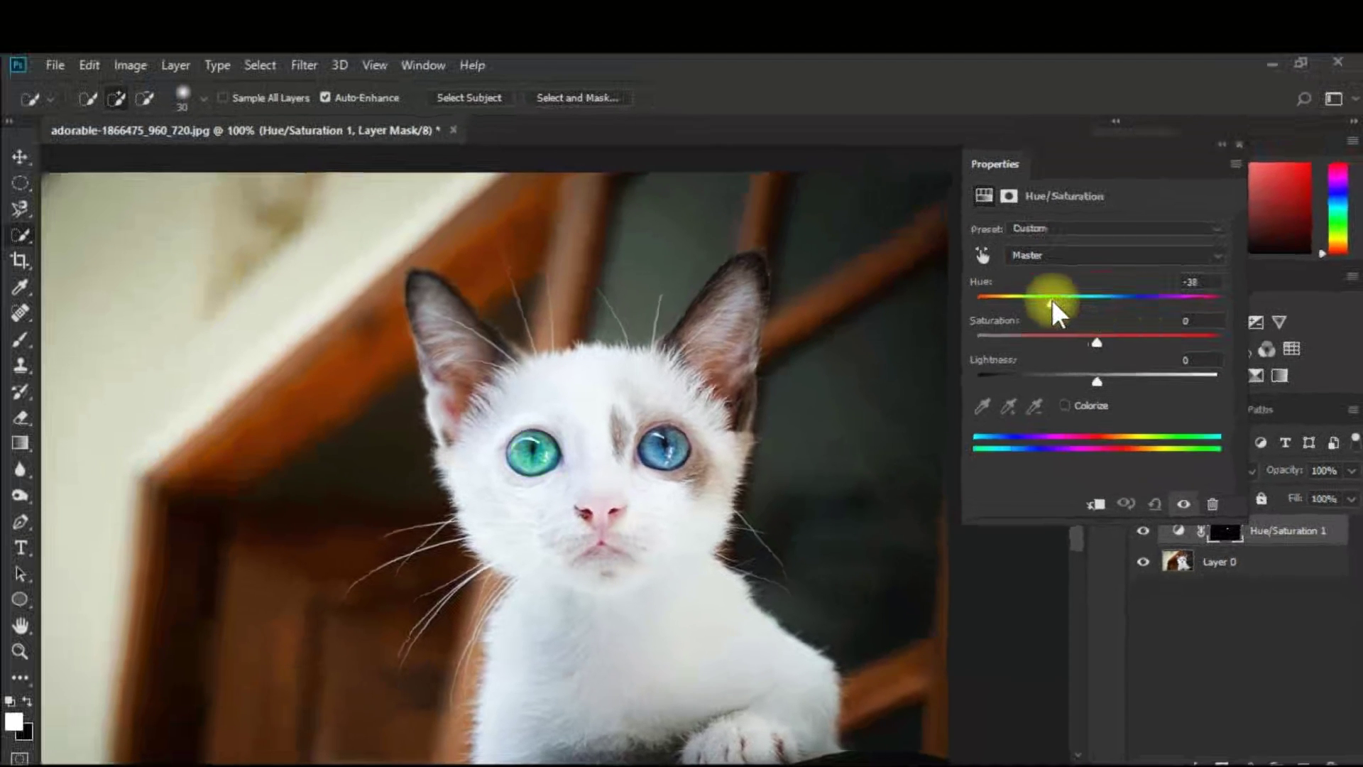
drag(1113, 355, 1153, 355)
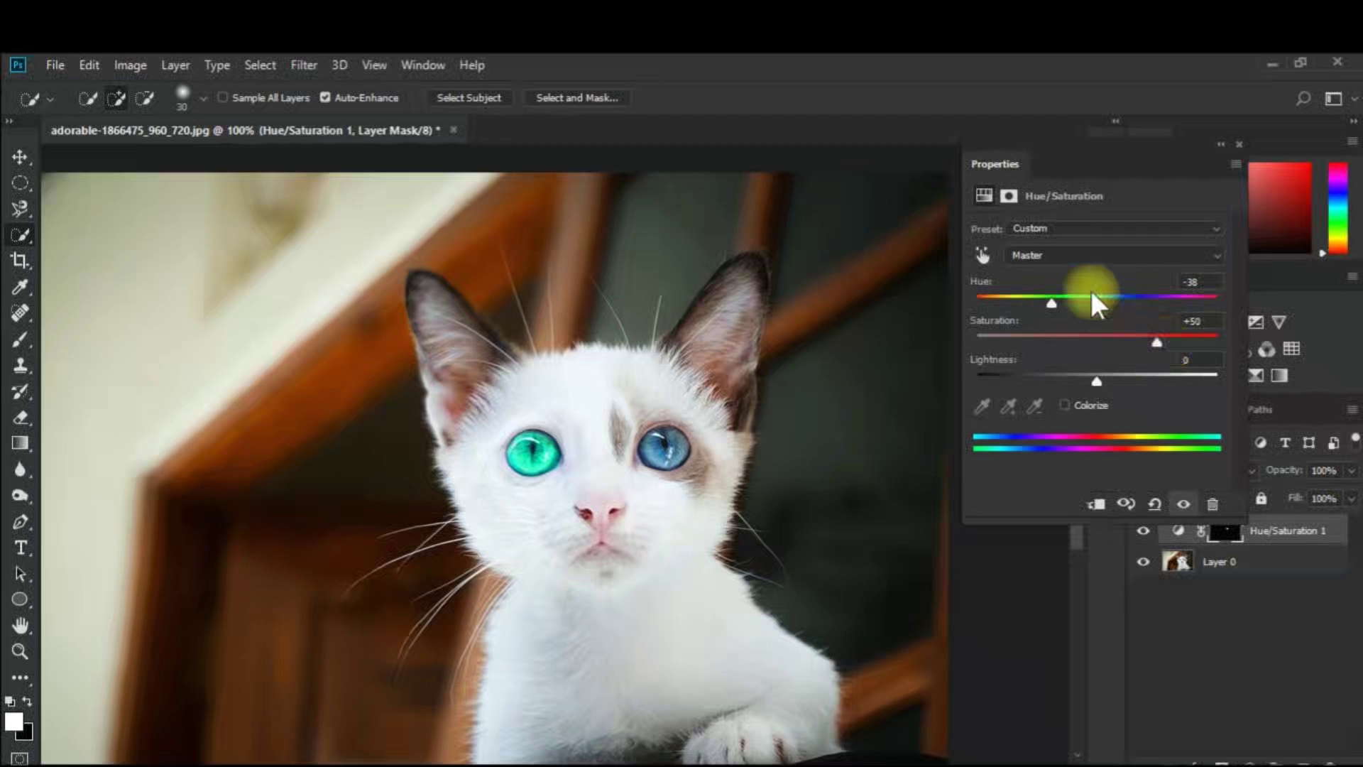
mouse_move(1051, 300)
mouse_down()
mouse_move(1080, 300)
mouse_move(1004, 298)
mouse_move(1041, 296)
mouse_up()
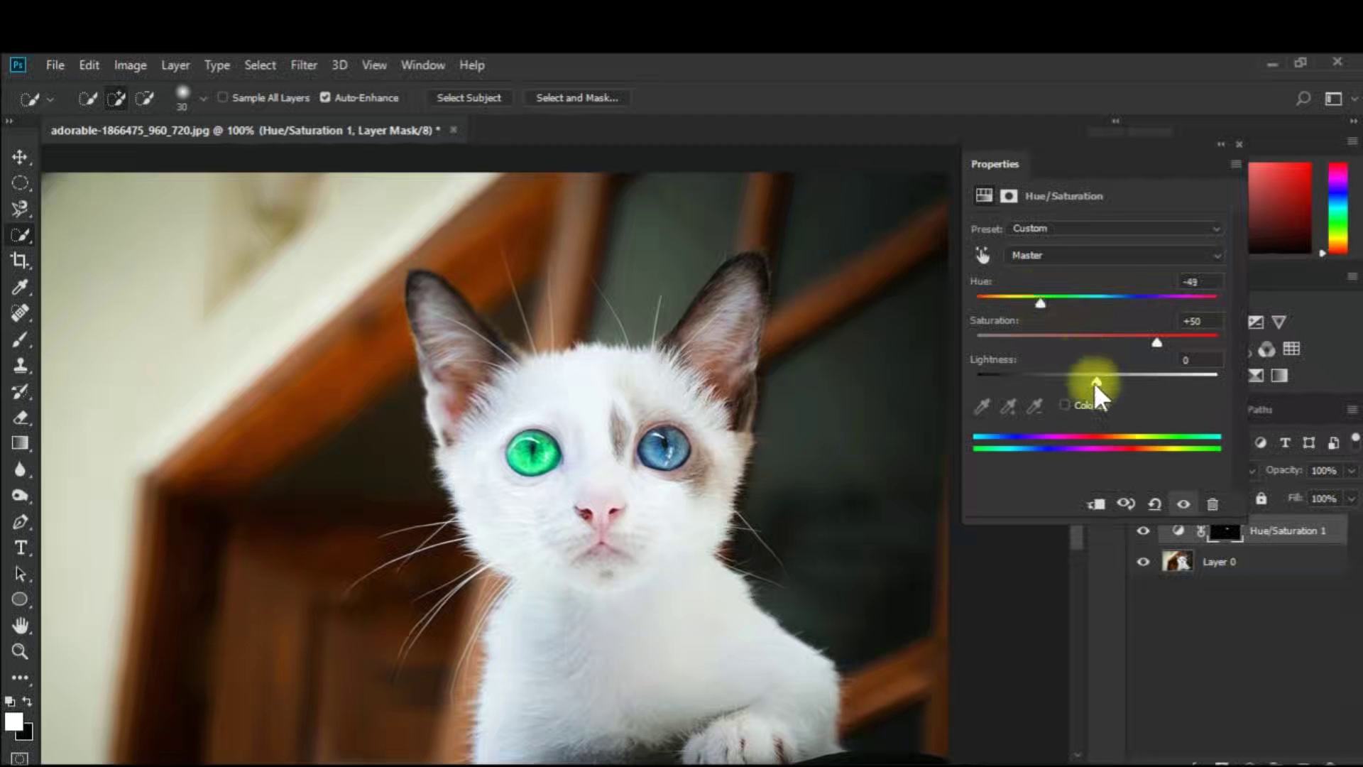
click(1239, 142)
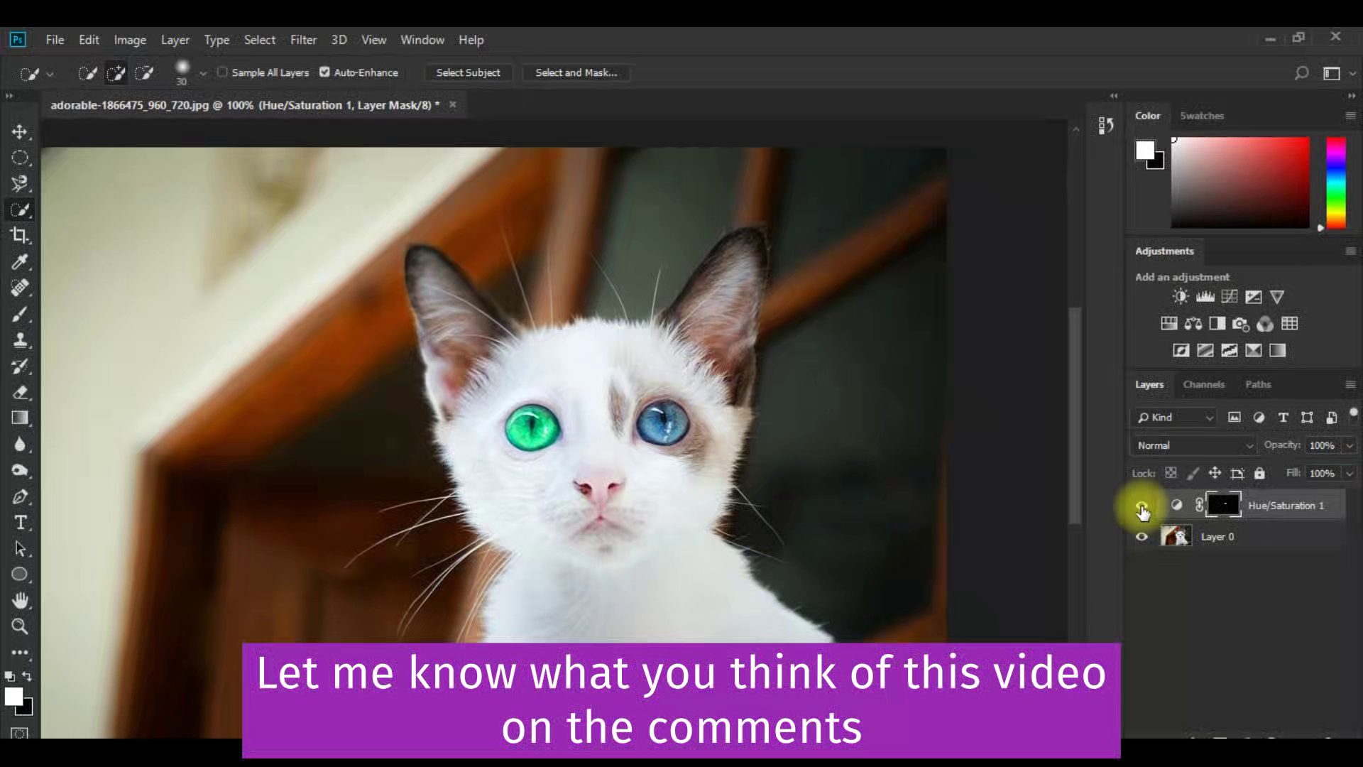
click(1142, 506)
click(1142, 506)
click(1142, 506)
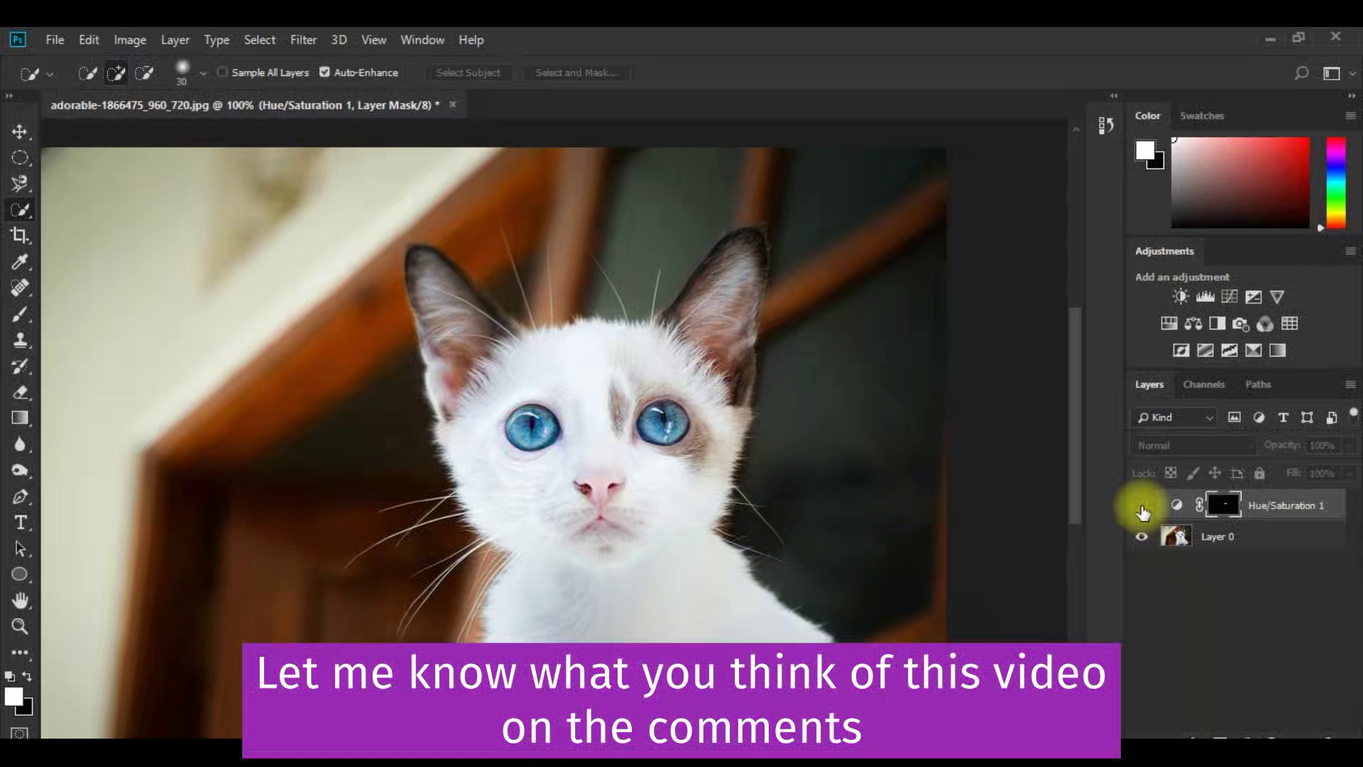
click(1142, 508)
click(1142, 508)
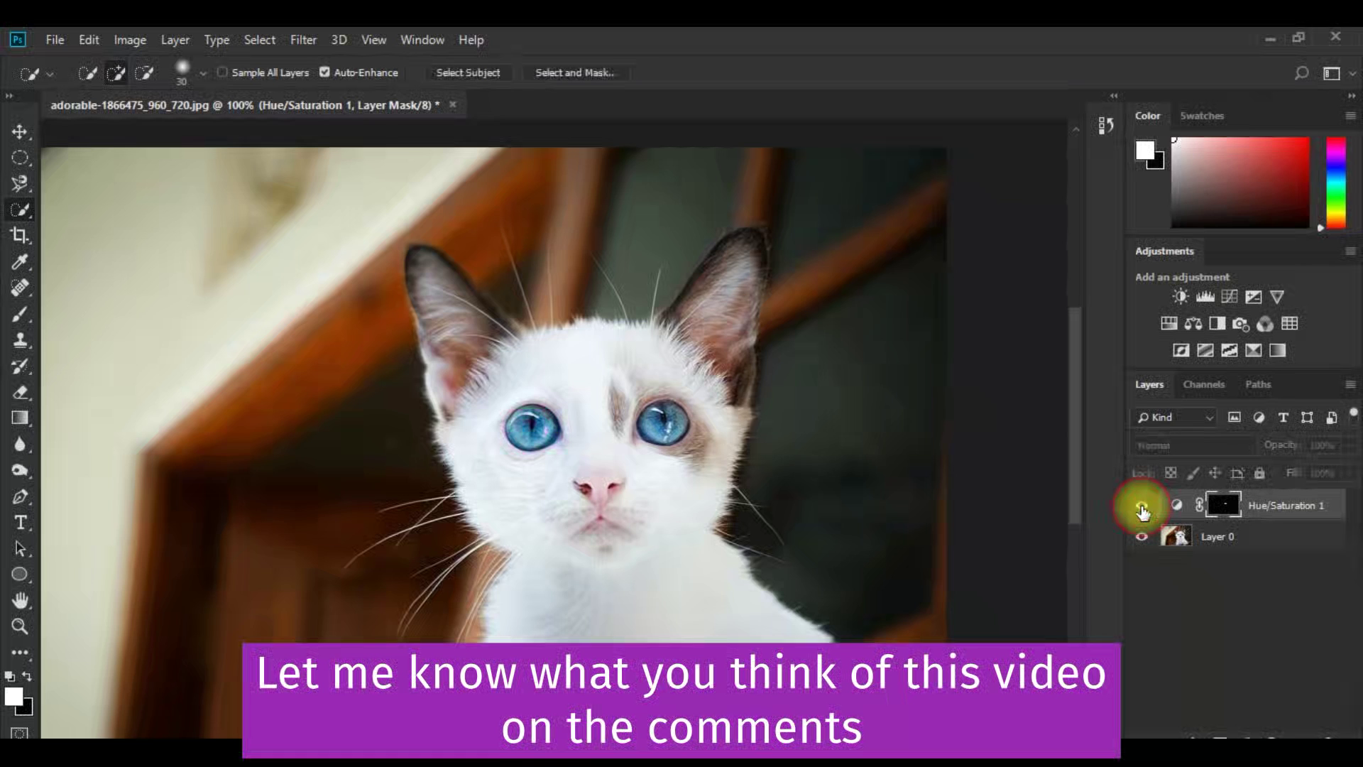
click(1141, 507)
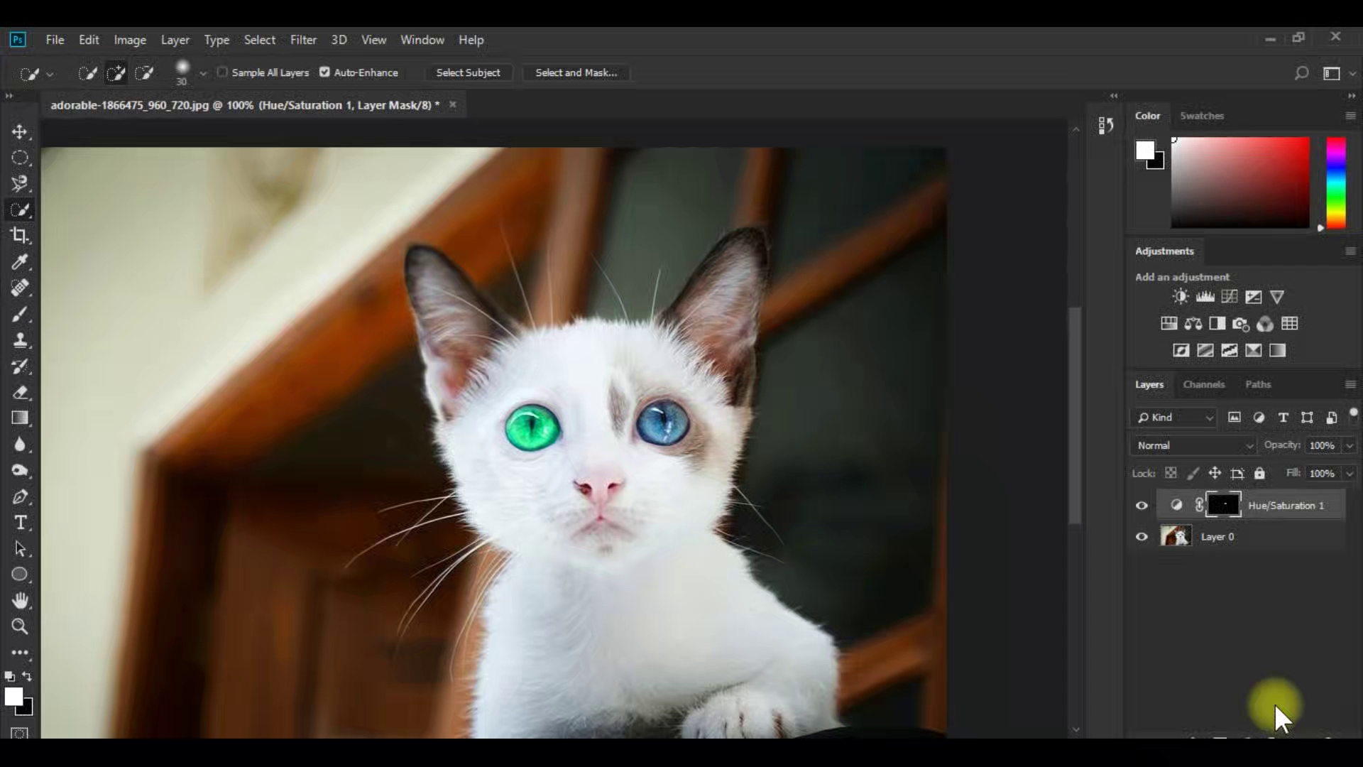